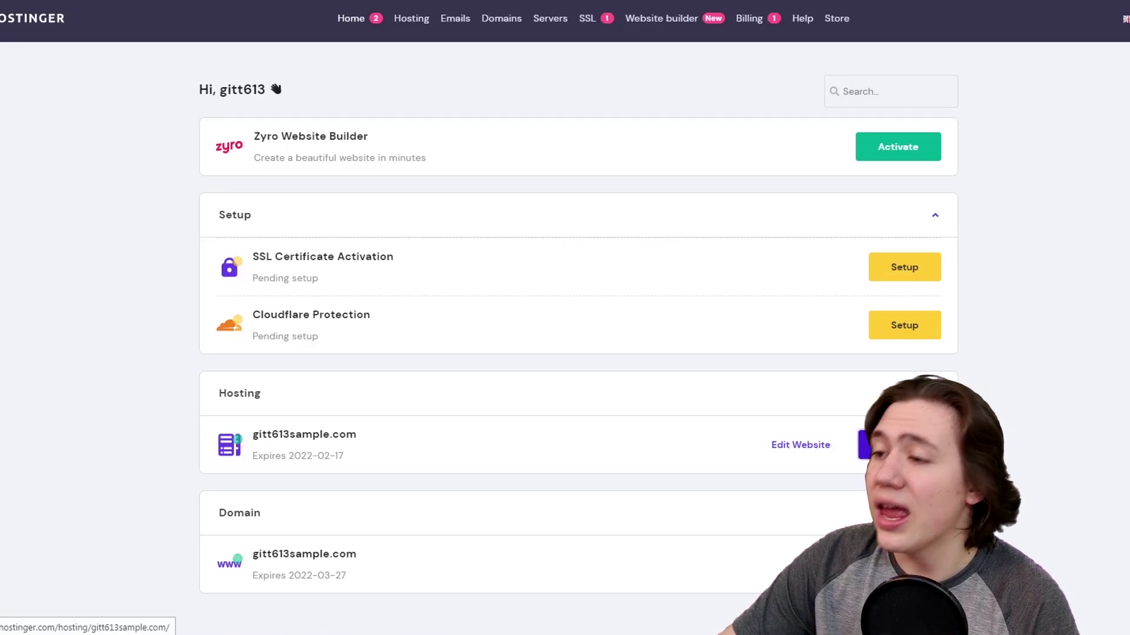
# Open the gitt613sample.com hosting account and scroll down to its Emails tools.
pyautogui.click(882, 444)
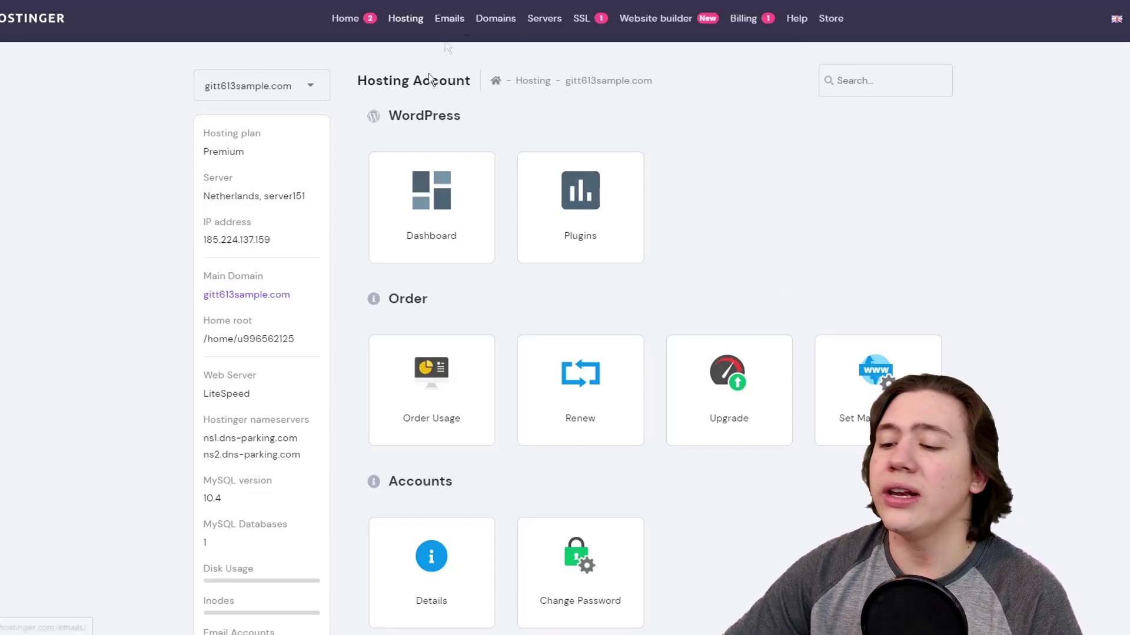
pyautogui.scroll(-3, 636, 189)
pyautogui.scroll(-3, 628, 183)
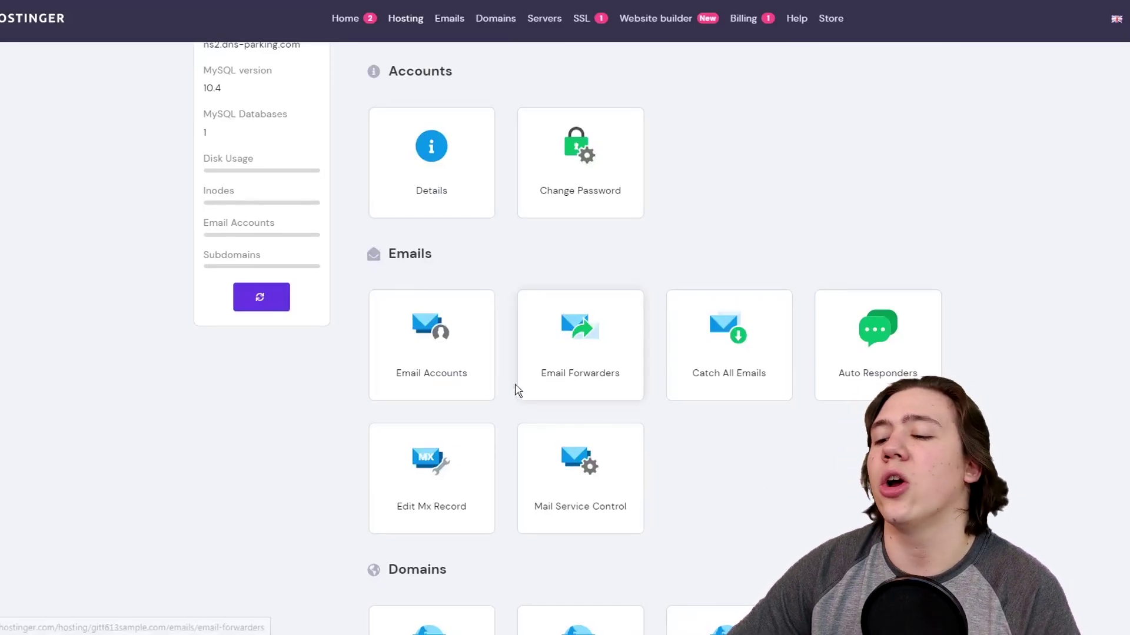
# Go to the Email Accounts page for gitt613sample.com.
pyautogui.click(438, 355)
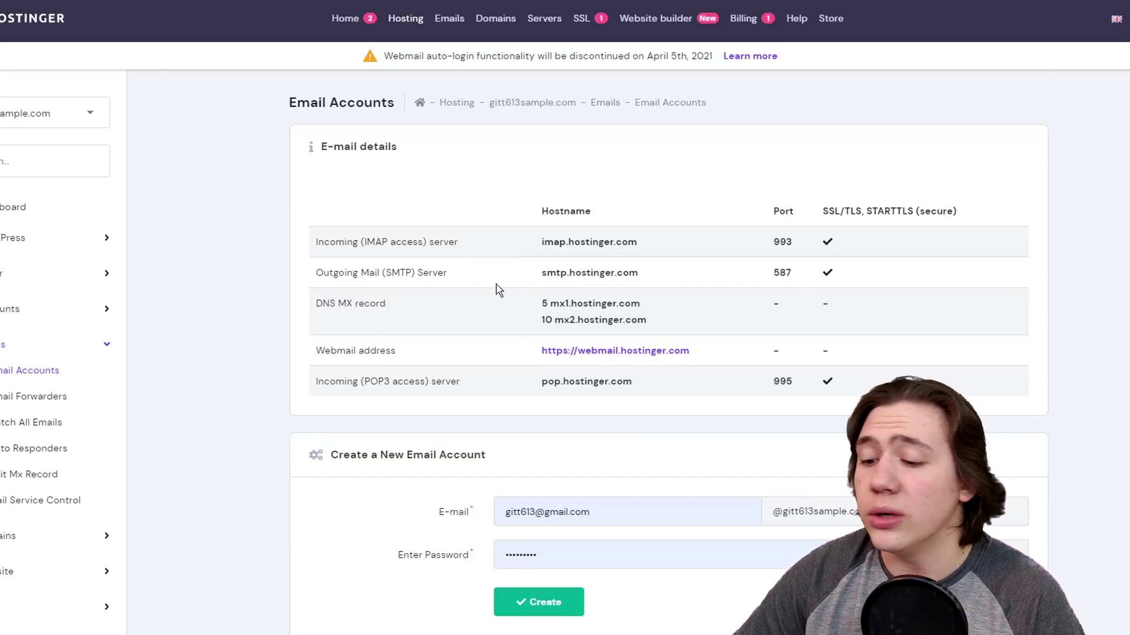
pyautogui.scroll(-1, 273, 185)
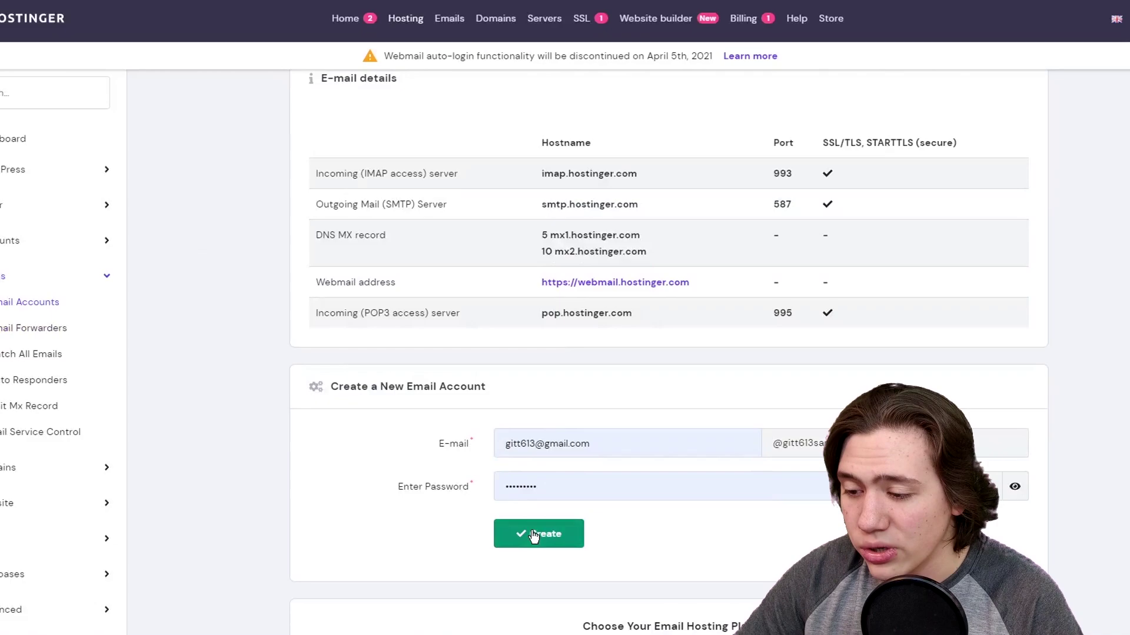
pyautogui.scroll(-1, 507, 426)
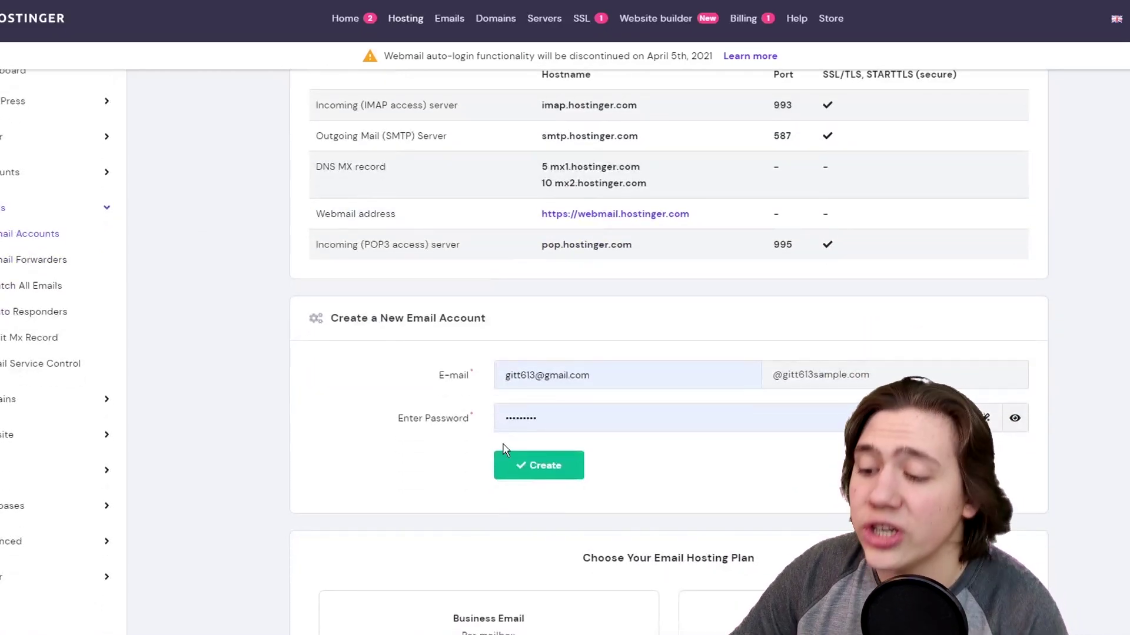
# Create the mailbox 'sample' with a generated strong password and check it in the list.
pyautogui.click(542, 375)
pyautogui.hotkey('ctrl', 'a')
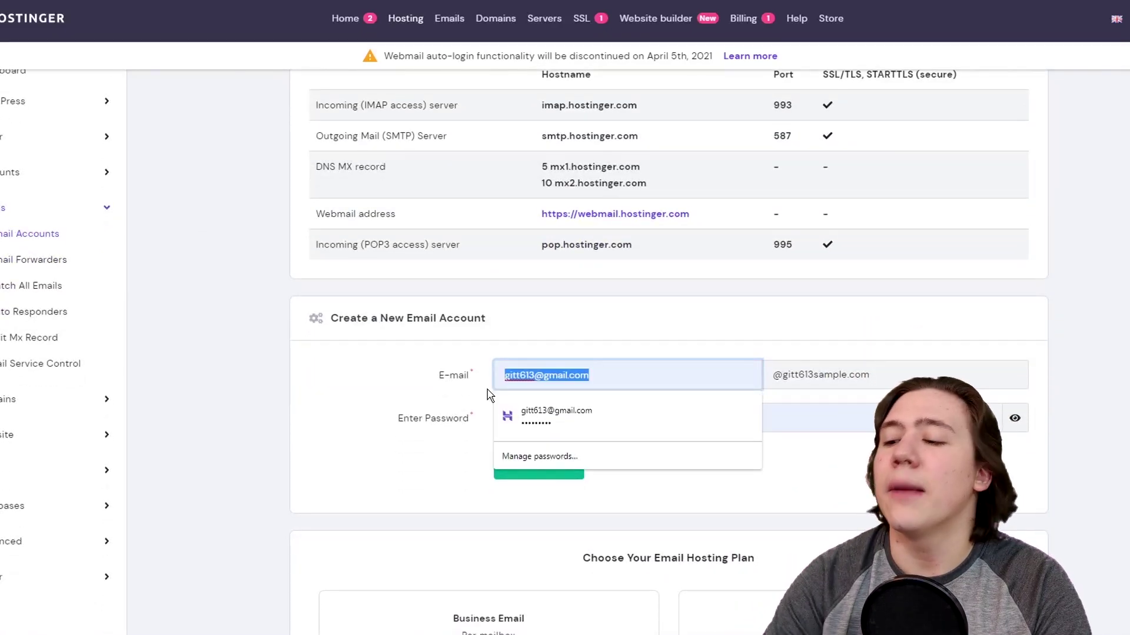
pyautogui.write('sample')
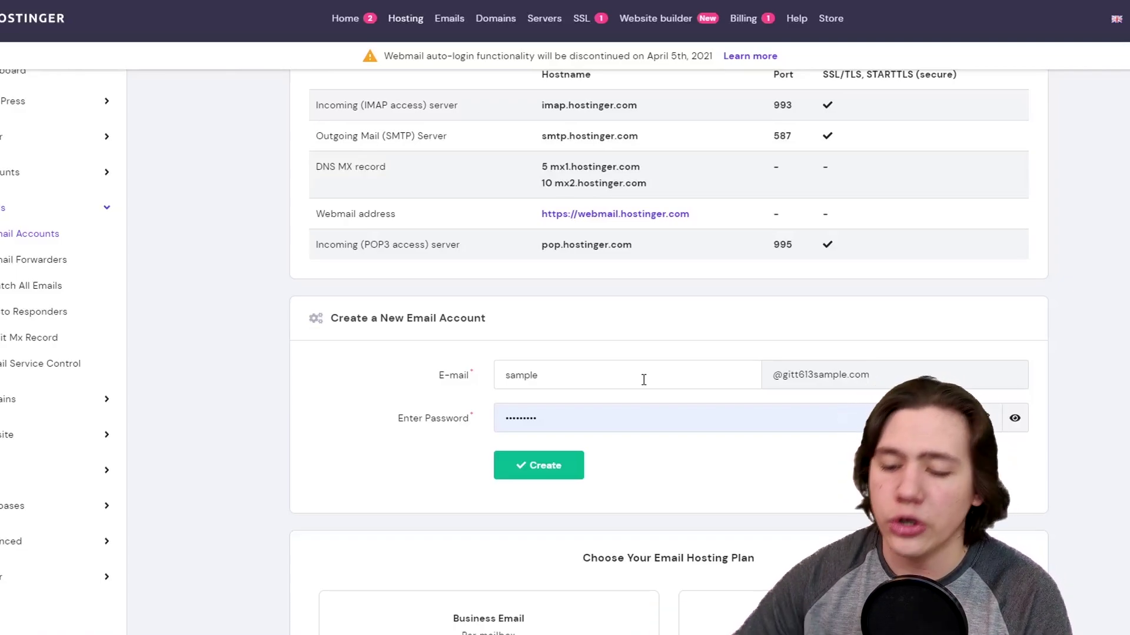
pyautogui.click(987, 417)
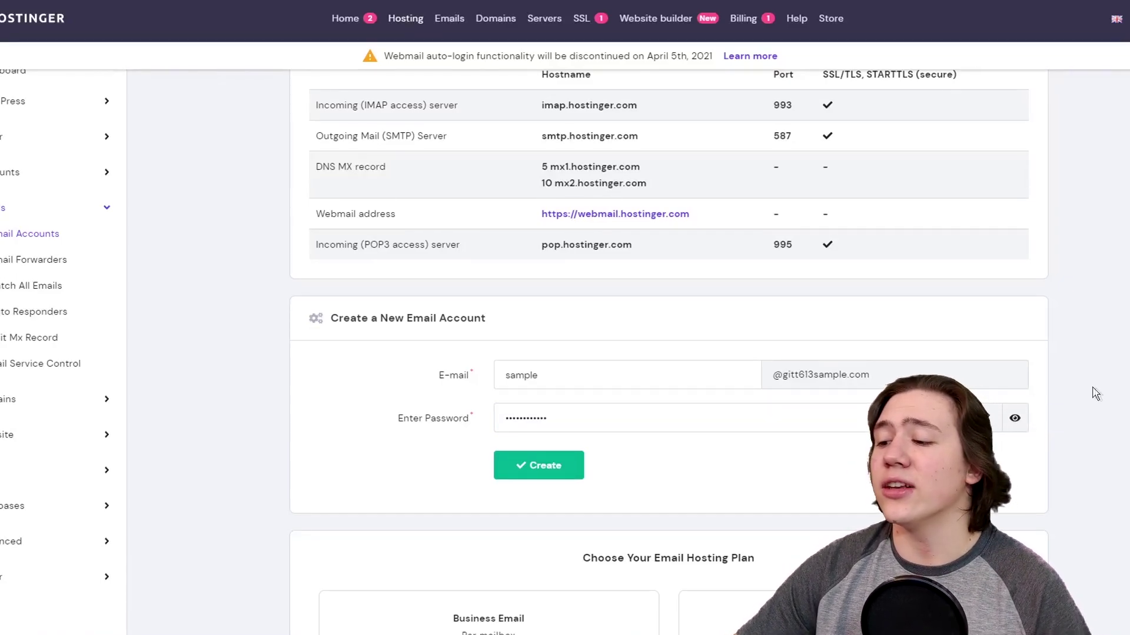
pyautogui.click(547, 475)
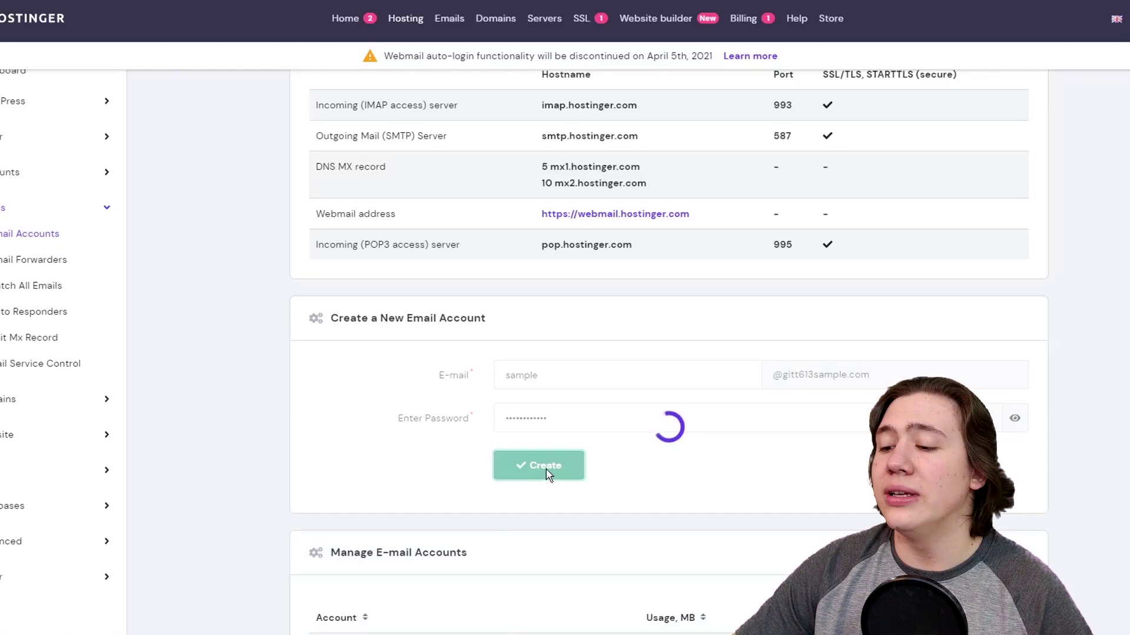
pyautogui.scroll(-1, 537, 460)
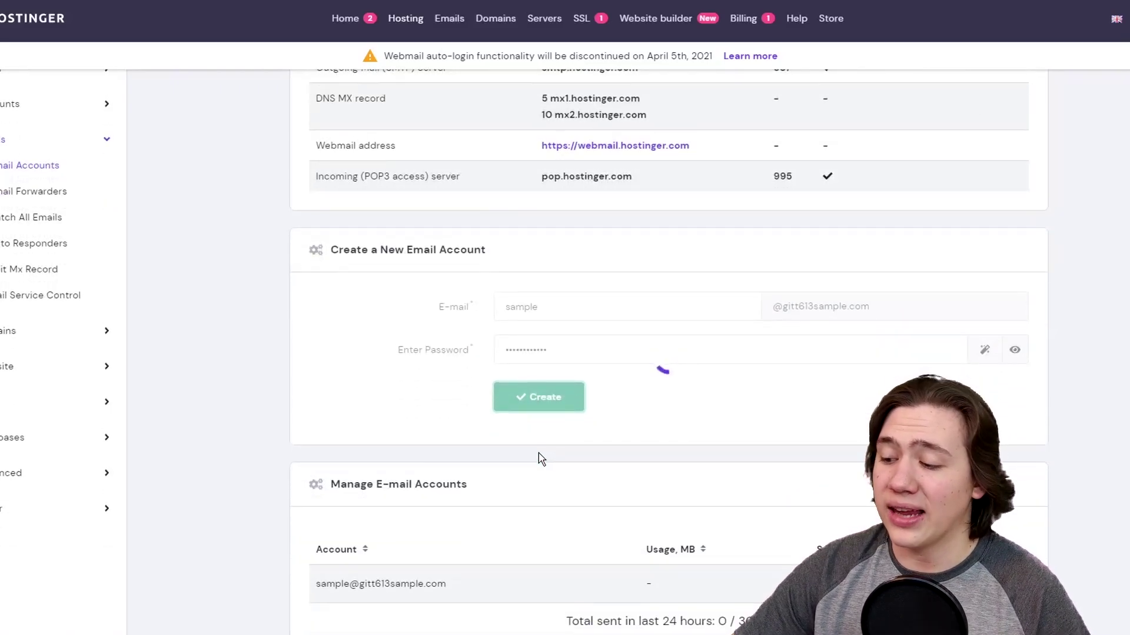
pyautogui.scroll(-2, 416, 542)
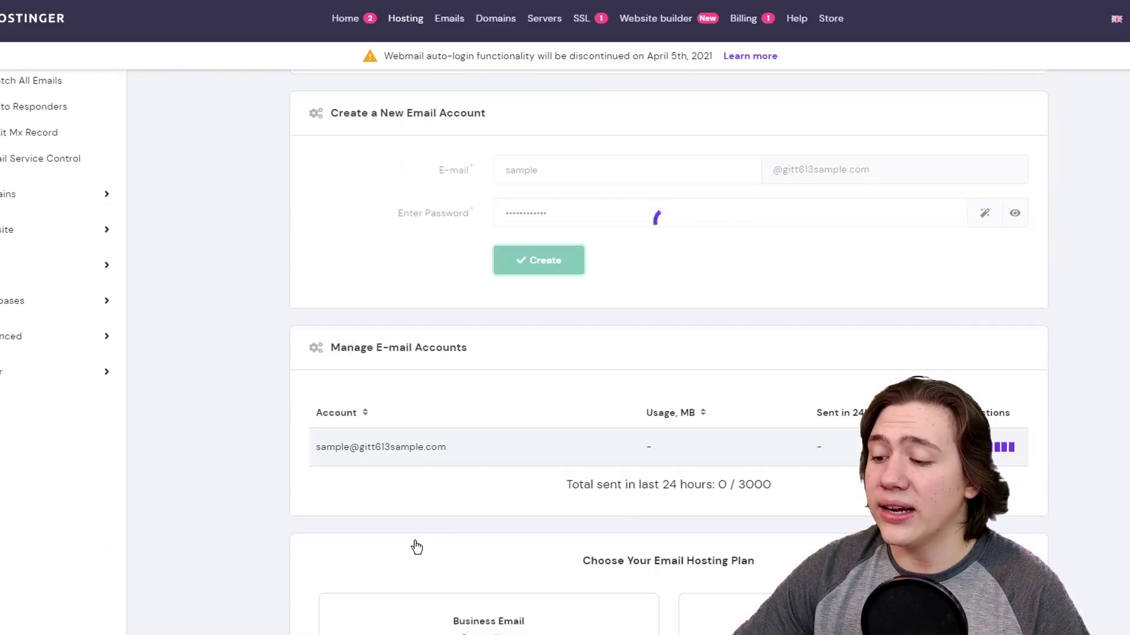
pyautogui.scroll(1, 371, 453)
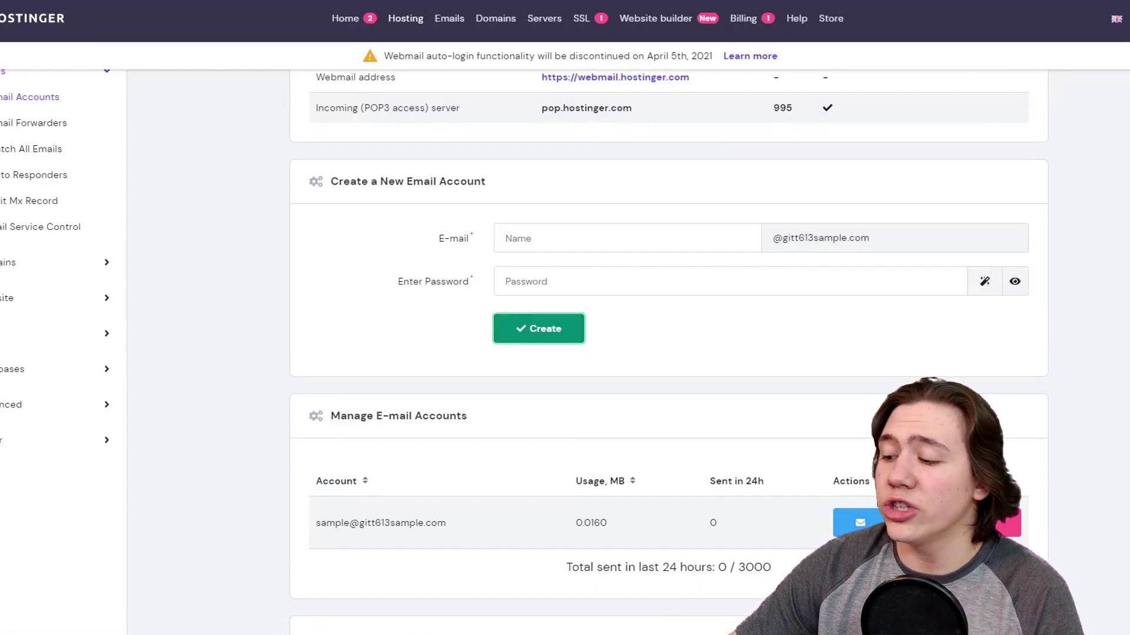
# Lower the new mailbox's size limit to 175 MB in its settings and save.
pyautogui.click(942, 522)
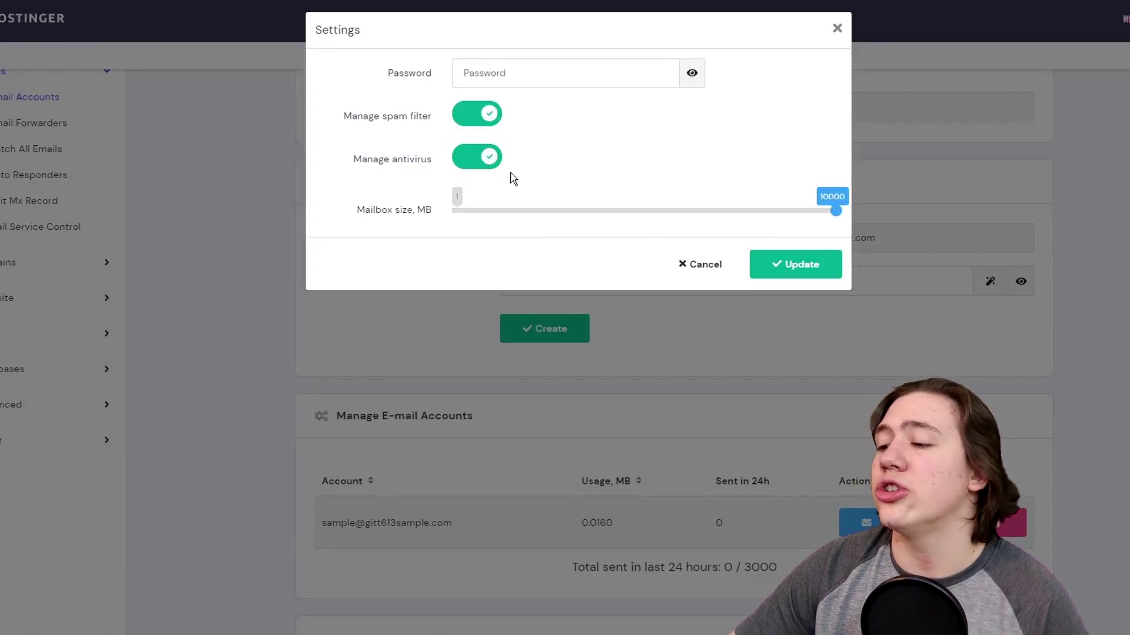
pyautogui.moveTo(835, 211); pyautogui.dragTo(587, 210)
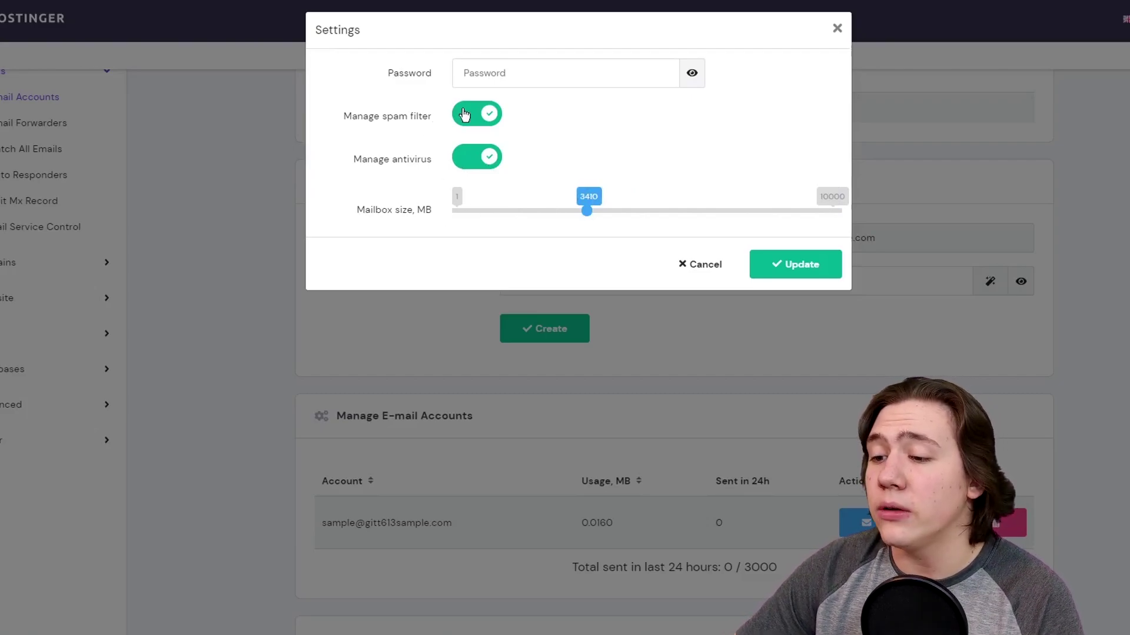
pyautogui.moveTo(588, 212); pyautogui.dragTo(464, 216)
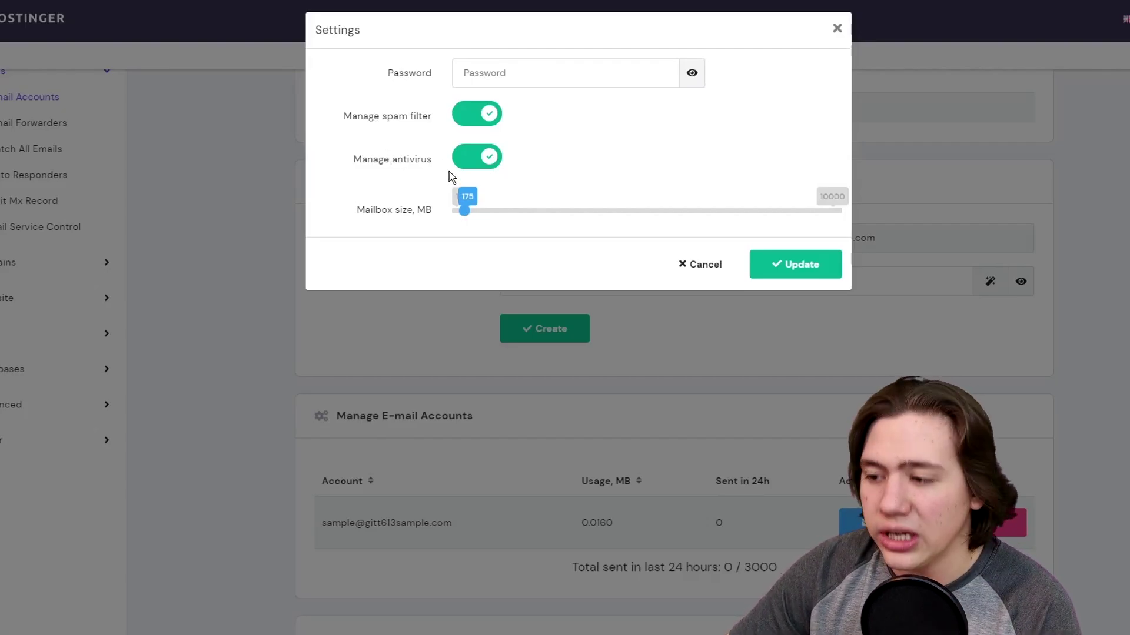
pyautogui.click(809, 272)
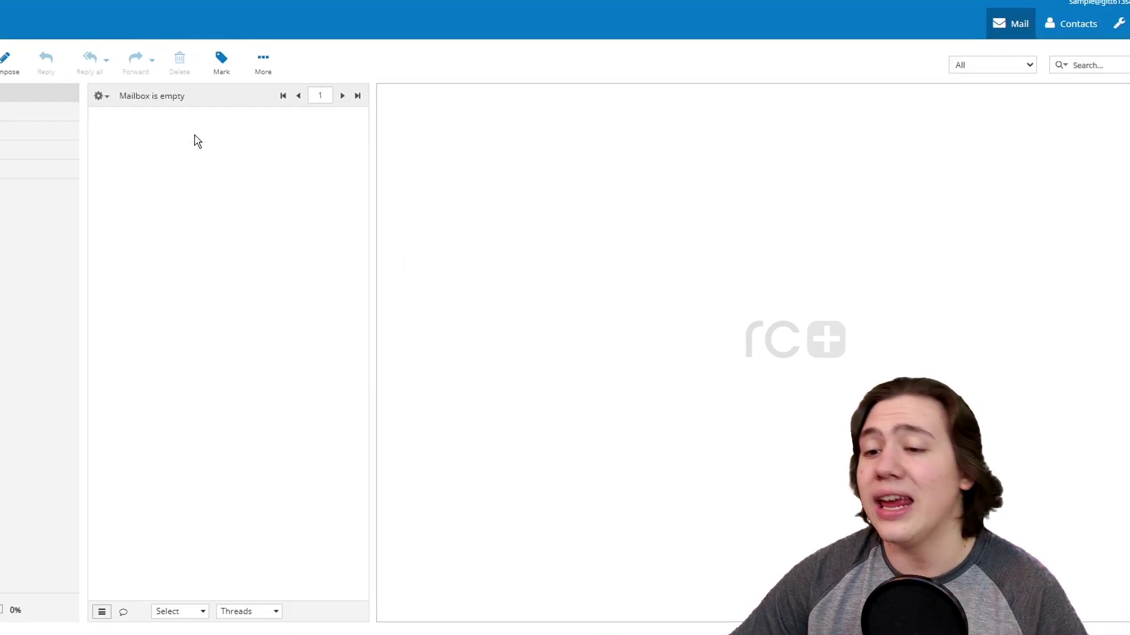
# Start a new message, switching the editor to HTML and back to plain text, priority Normal.
pyautogui.click(3, 62)
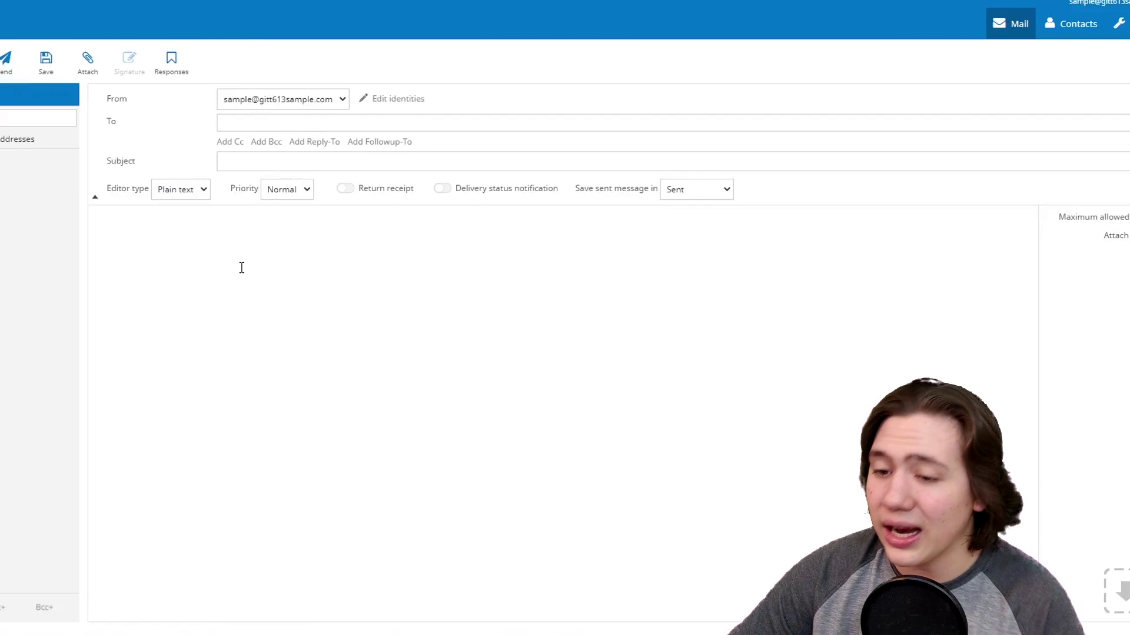
pyautogui.click(180, 191)
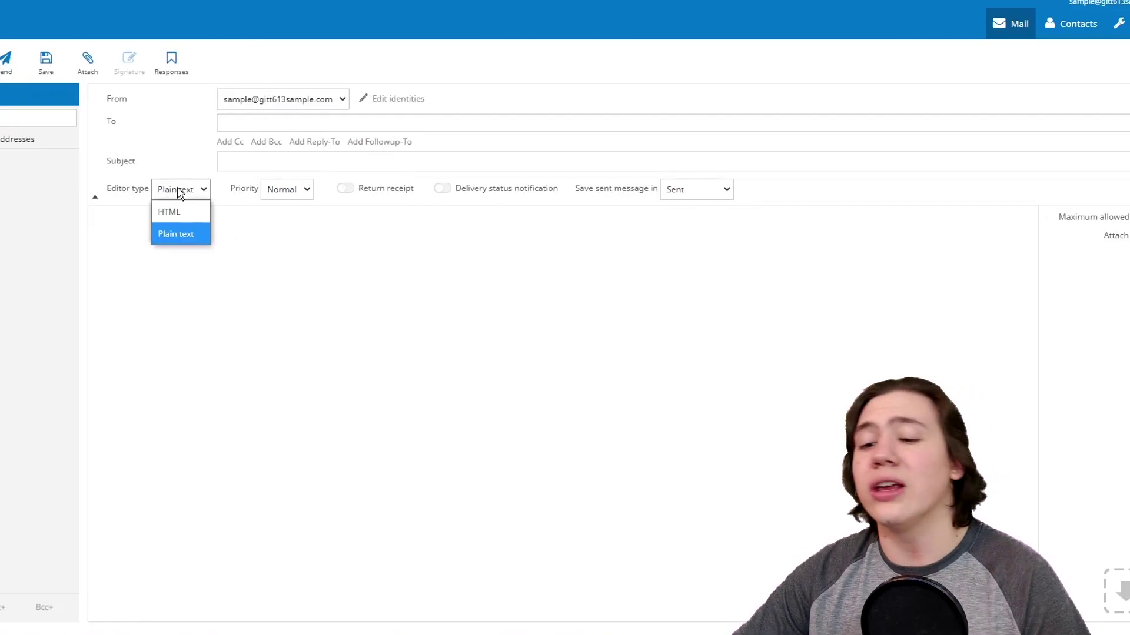
pyautogui.click(171, 212)
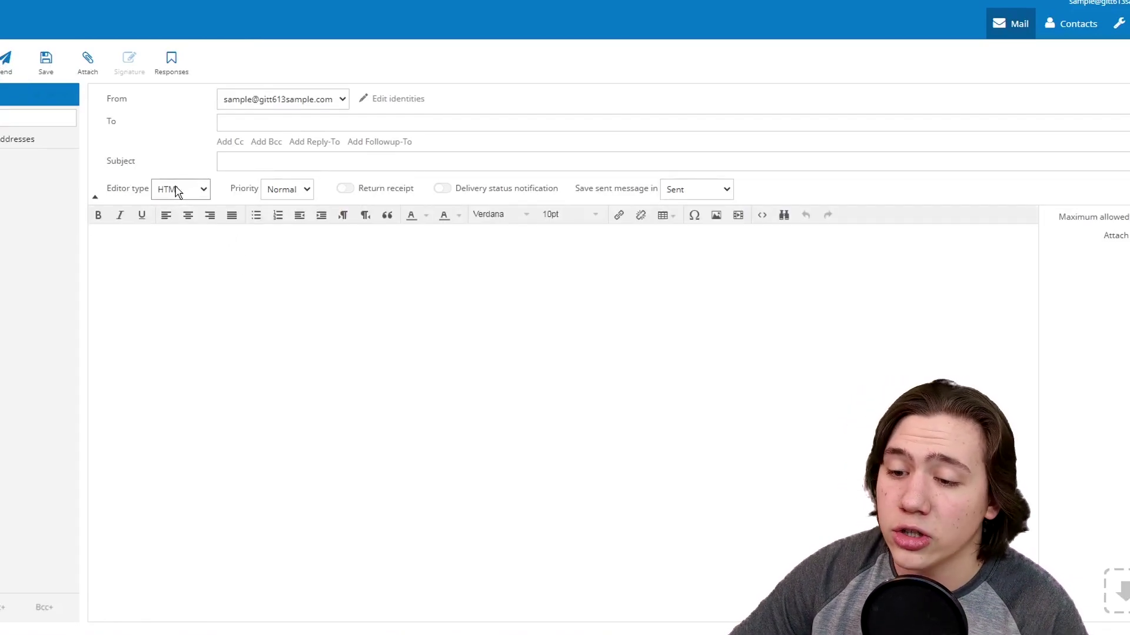
pyautogui.click(179, 191)
pyautogui.click(180, 235)
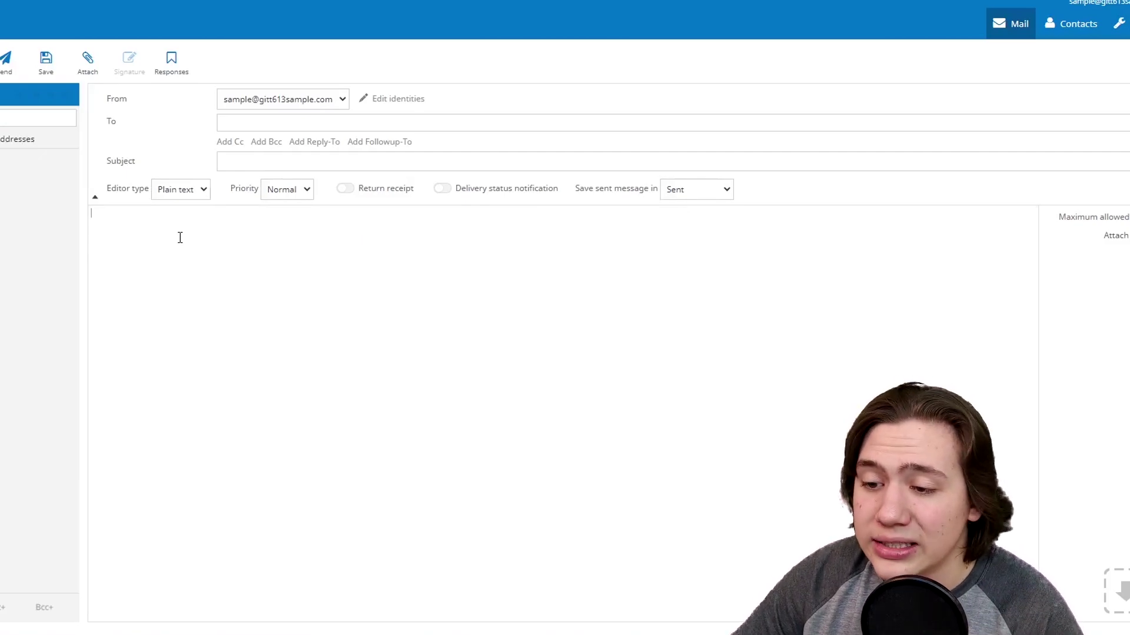
pyautogui.click(287, 190)
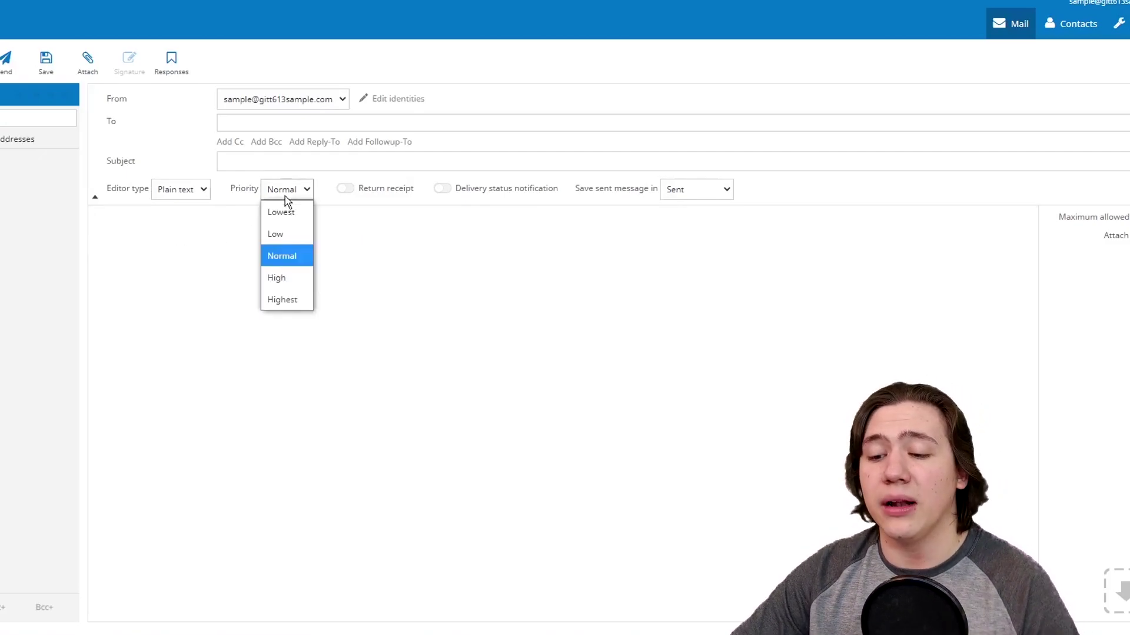
pyautogui.click(344, 202)
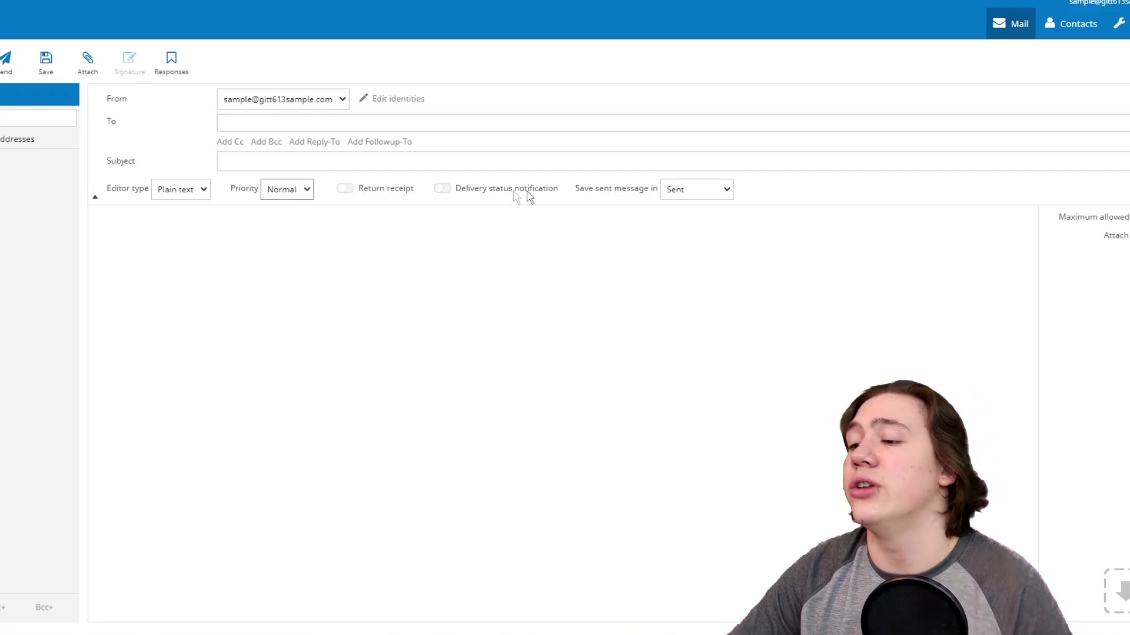
# Keep sent messages saved to Sent and leave the compose window unsent.
pyautogui.click(684, 193)
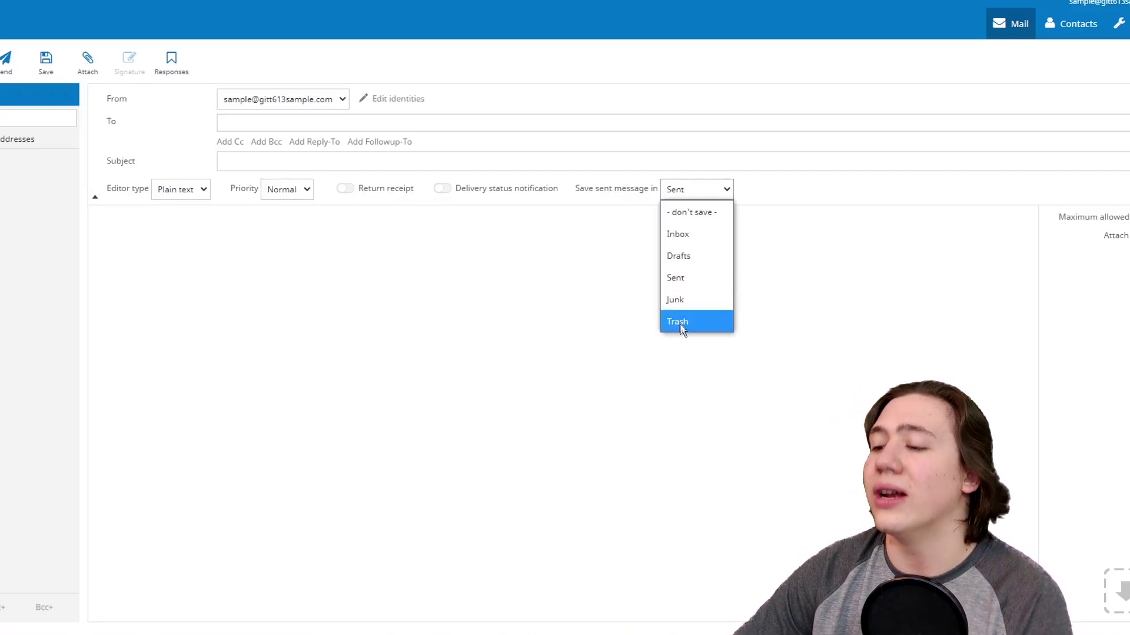
pyautogui.click(483, 273)
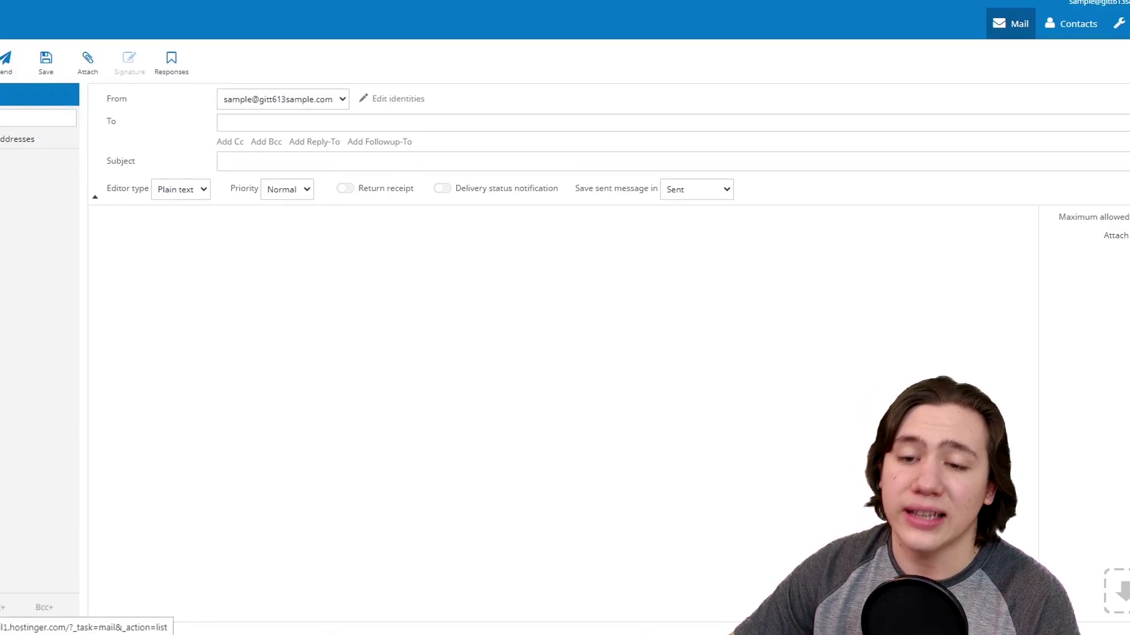
pyautogui.click(1010, 23)
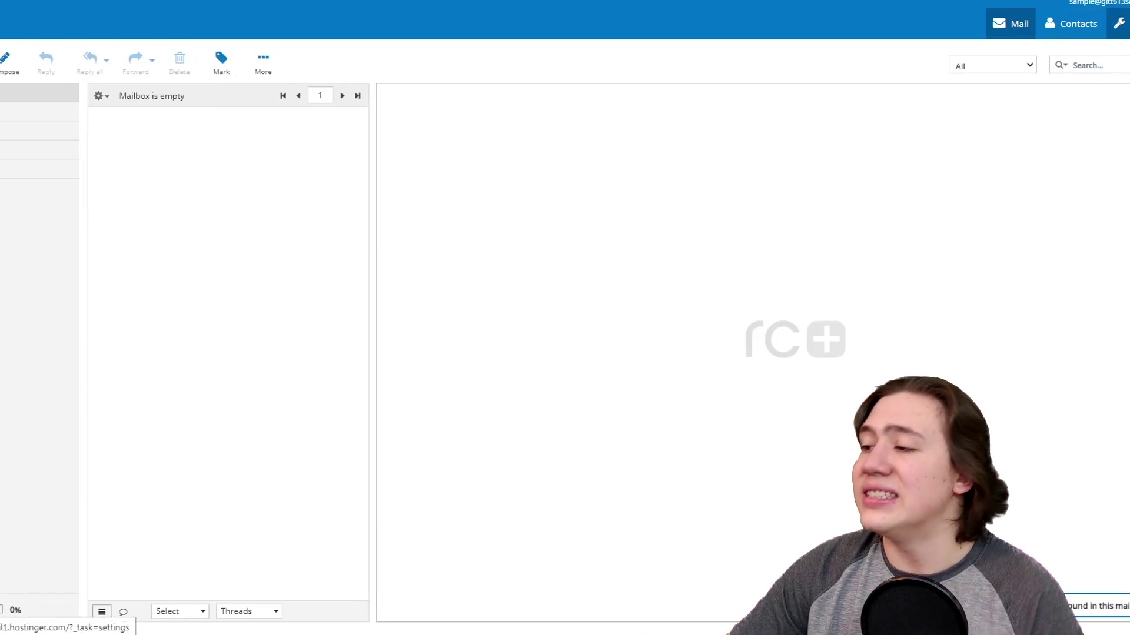
# Browse the User Interface, Mailbox View, Special Folders, Contacts and Server Settings preferences, then view Folders.
pyautogui.click(1119, 23)
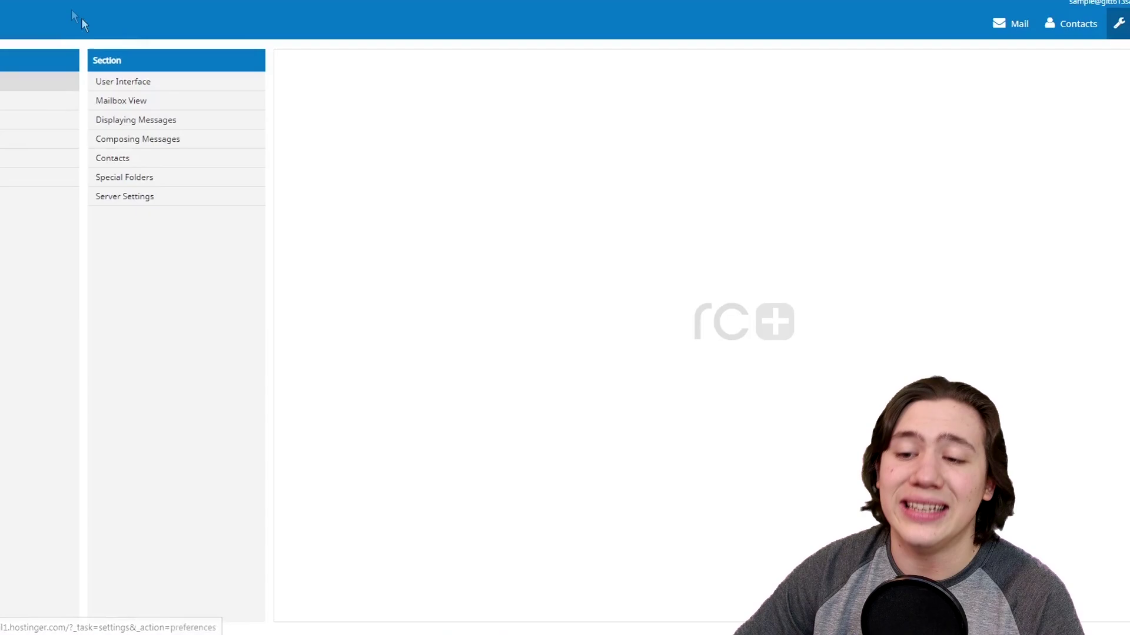
pyautogui.click(167, 87)
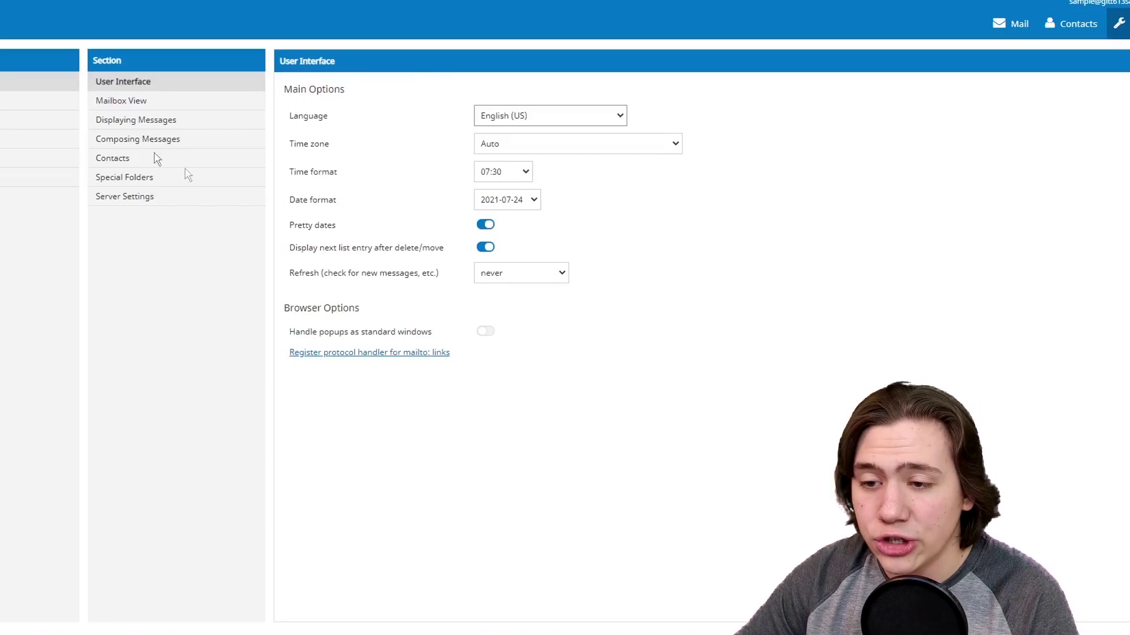
pyautogui.click(186, 121)
pyautogui.click(157, 102)
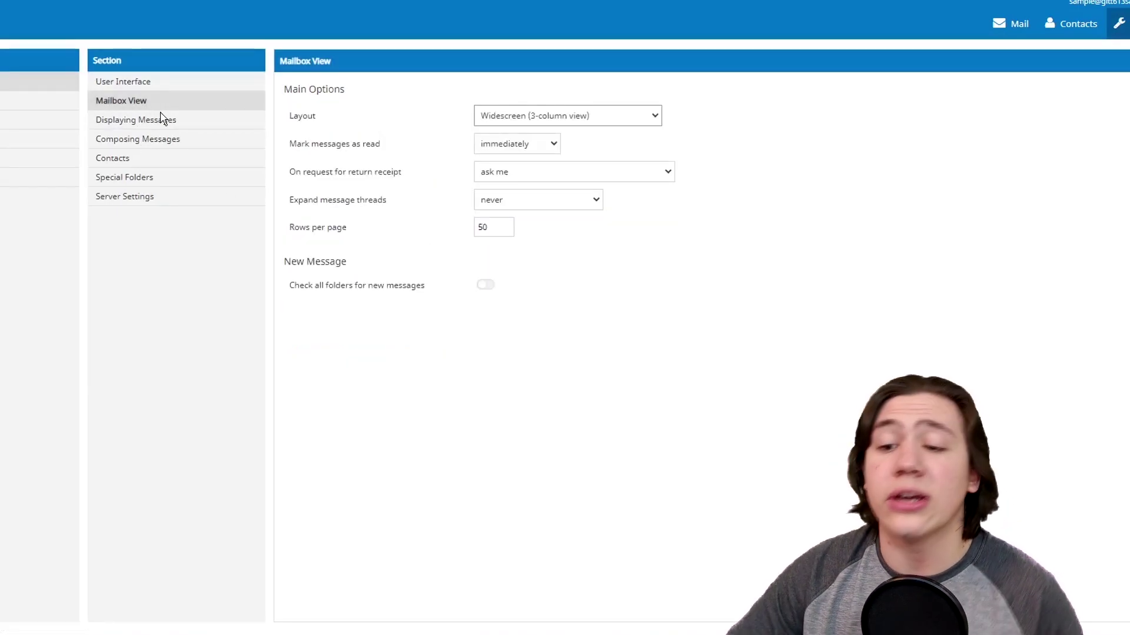
pyautogui.click(163, 122)
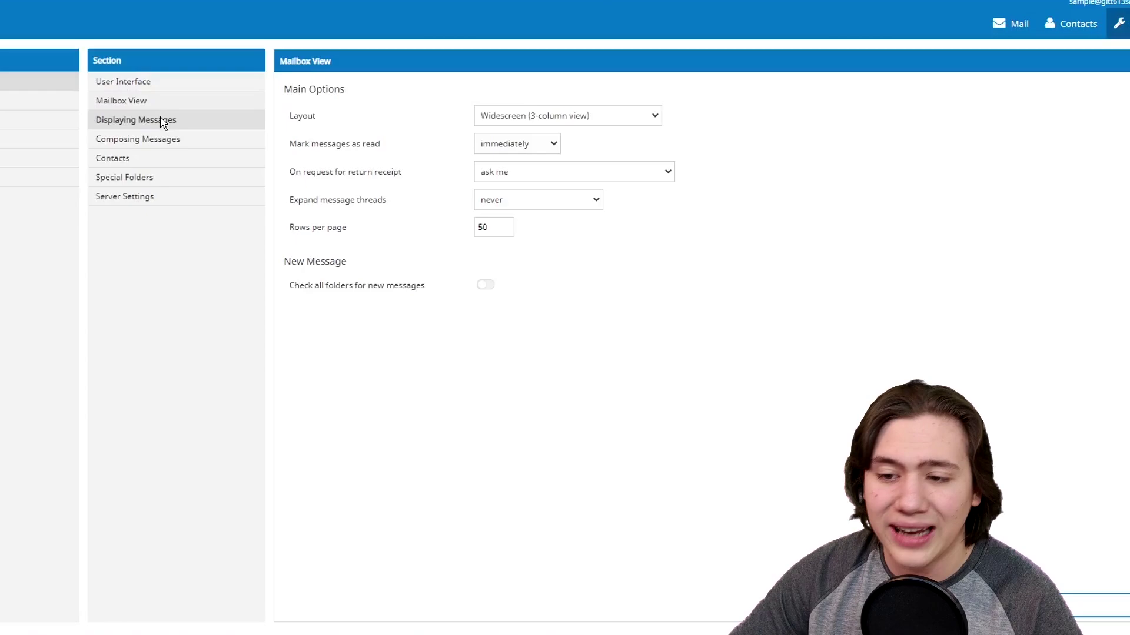
pyautogui.click(150, 177)
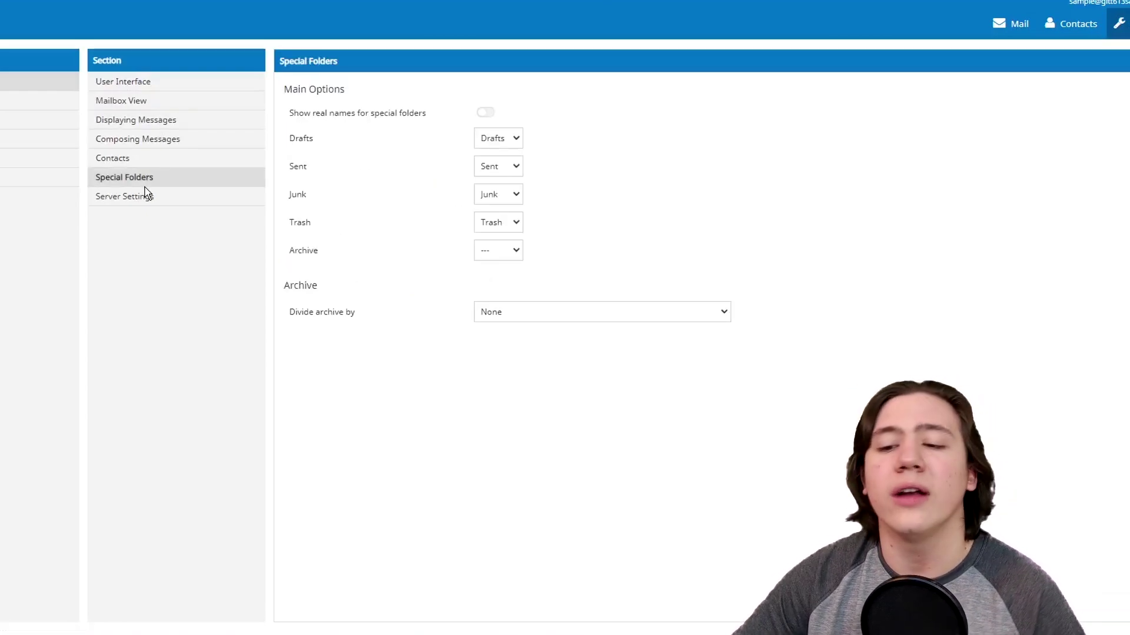
pyautogui.click(147, 159)
pyautogui.click(141, 179)
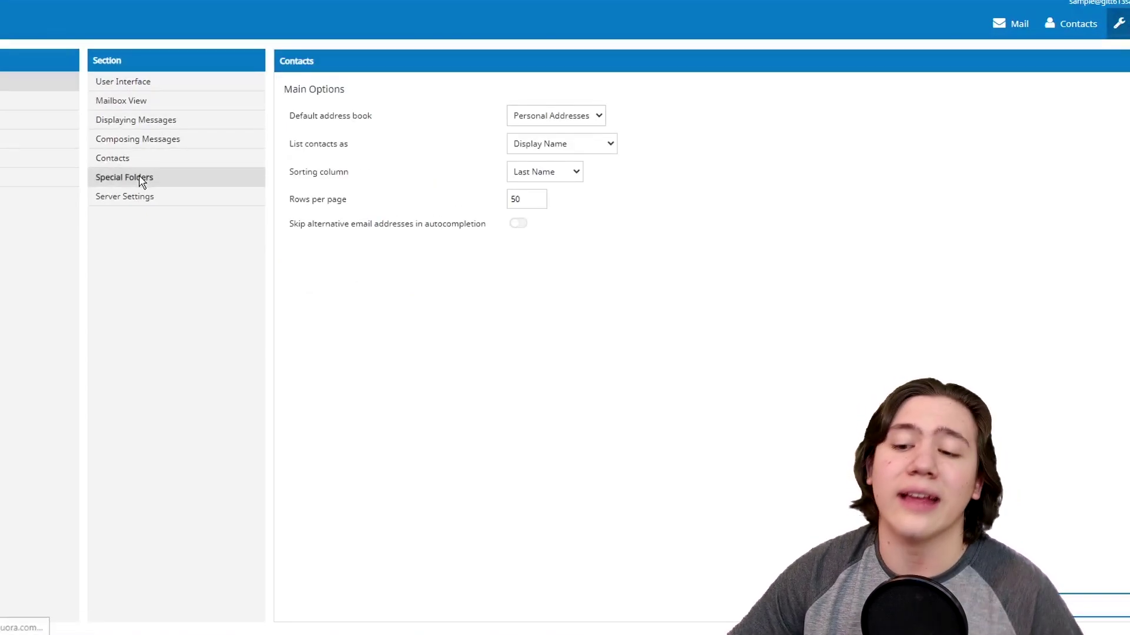
pyautogui.click(145, 196)
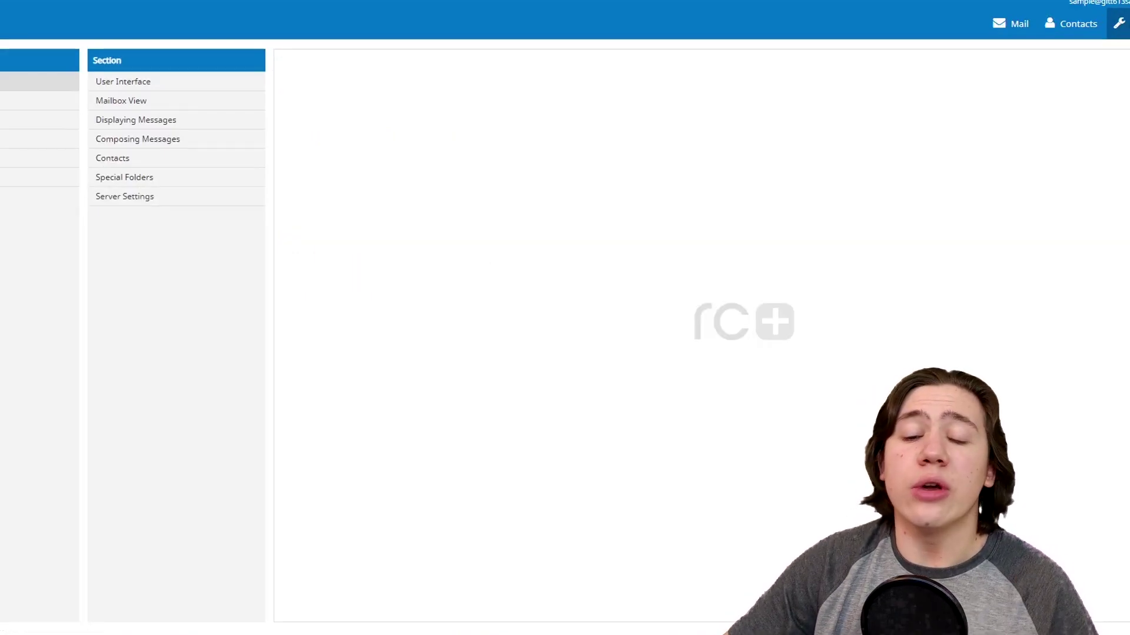
pyautogui.click(4, 101)
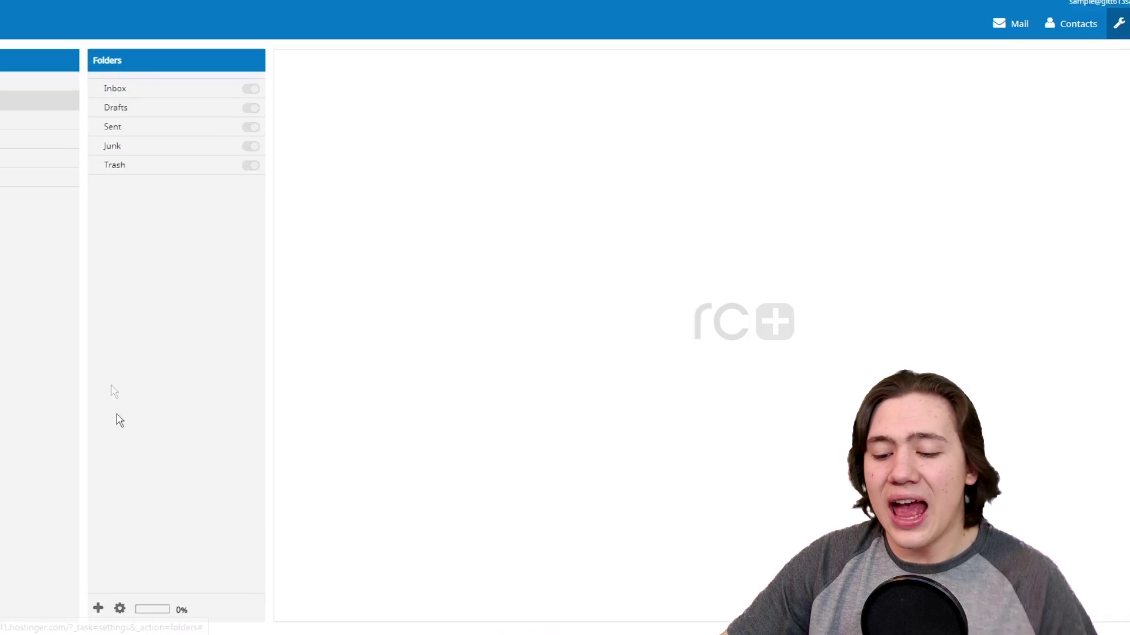
# Look at the mailbox identity and saved Responses, then go back to the empty Mail view.
pyautogui.click(98, 608)
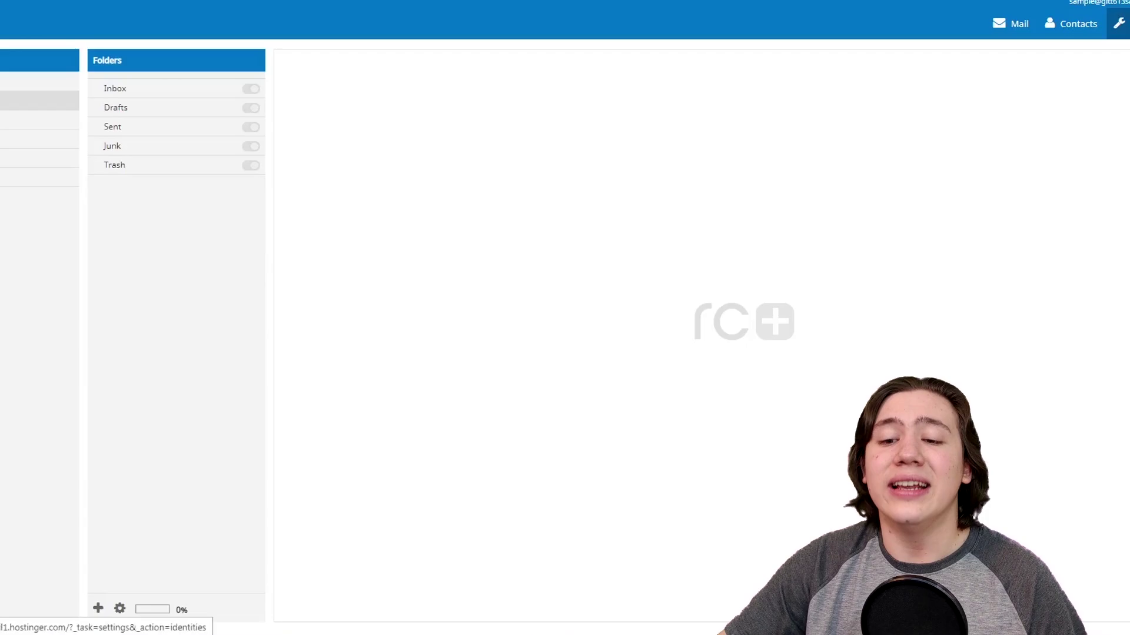
pyautogui.click(36, 120)
pyautogui.click(139, 86)
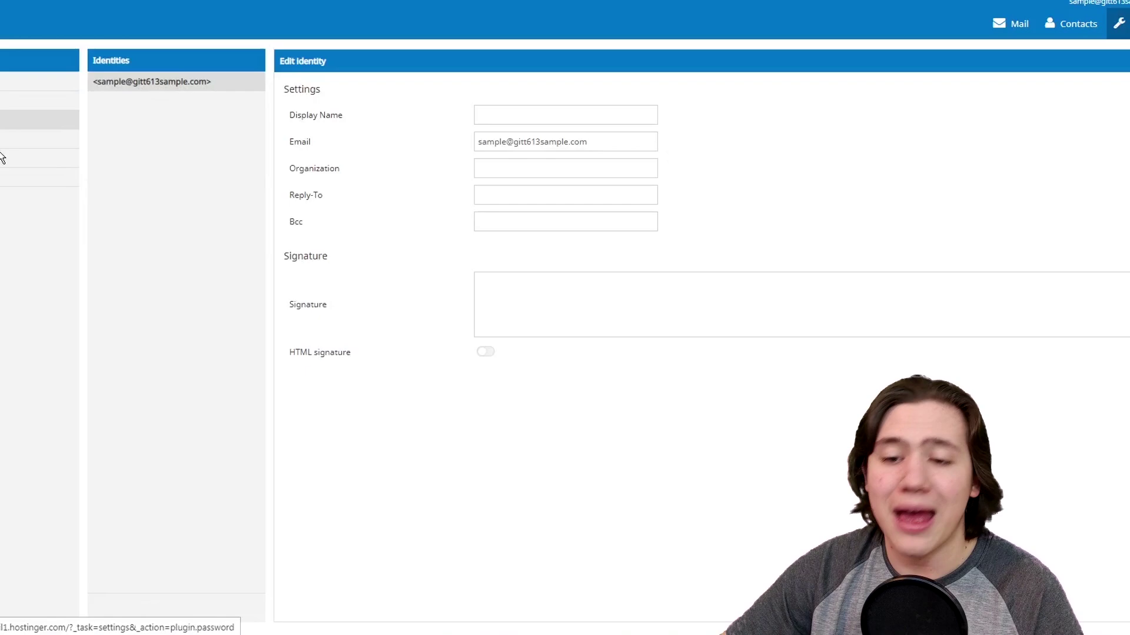
pyautogui.click(36, 138)
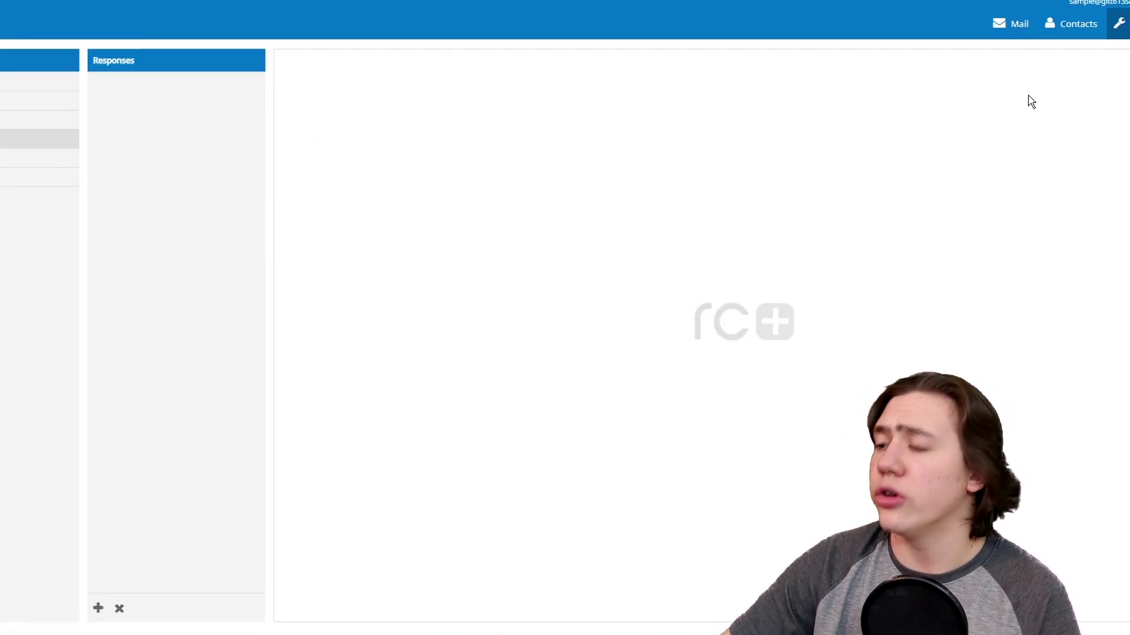
pyautogui.click(1006, 25)
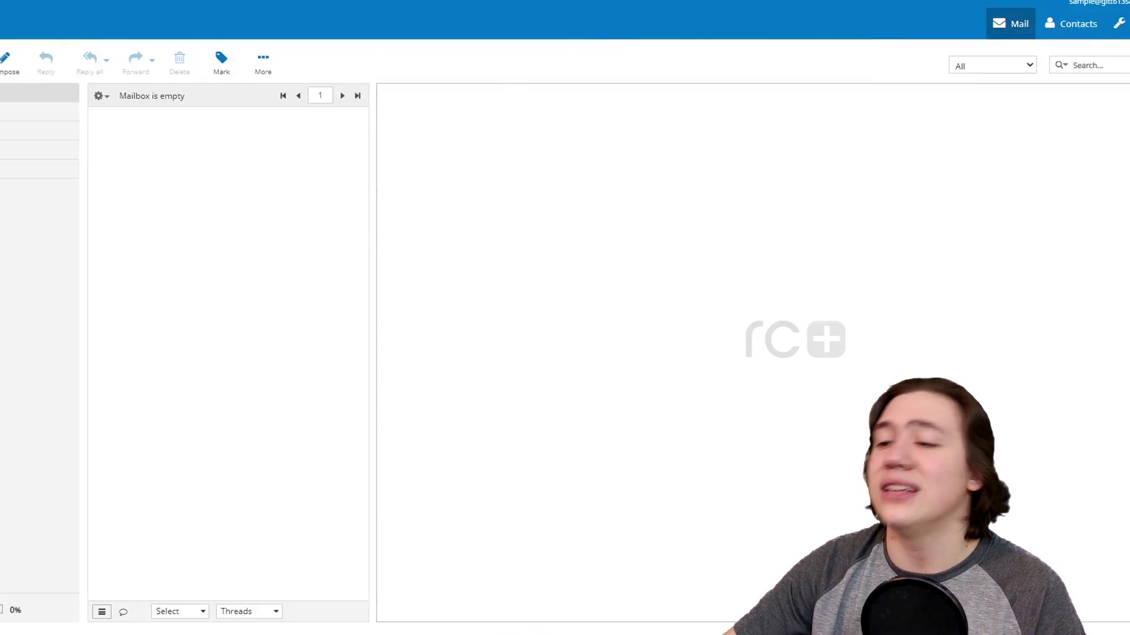
# Back in hPanel, reopen the Email Accounts page of the gitt613sample.com hosting account.
pyautogui.hotkey('ctrl', 'w')
pyautogui.scroll(5, 517, 184)
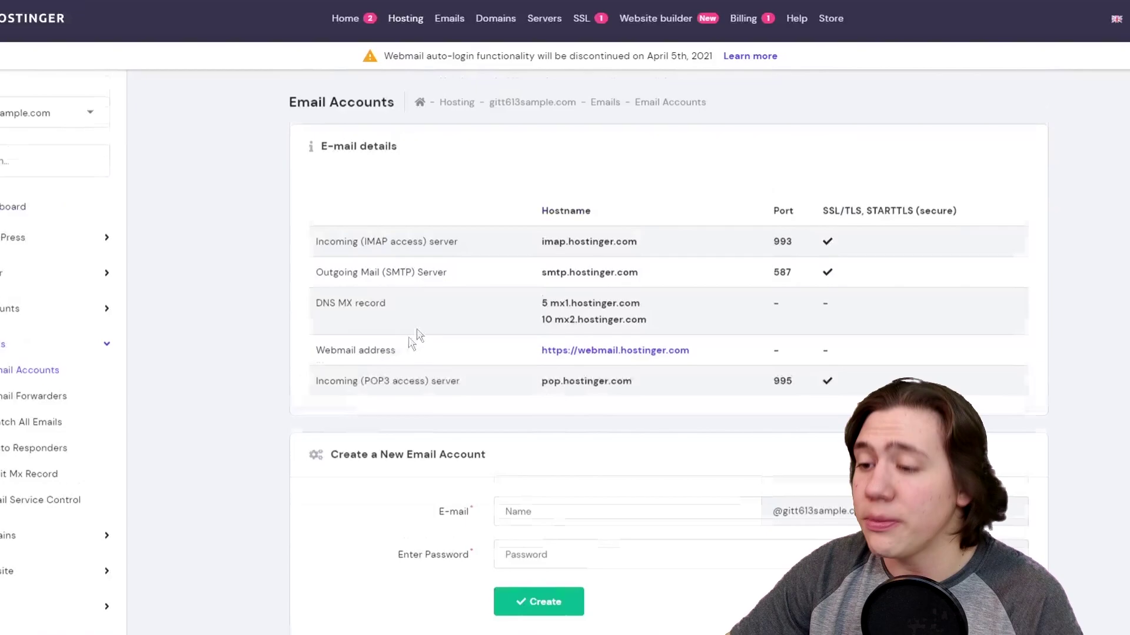
pyautogui.scroll(-6, 434, 330)
pyautogui.click(56, 29)
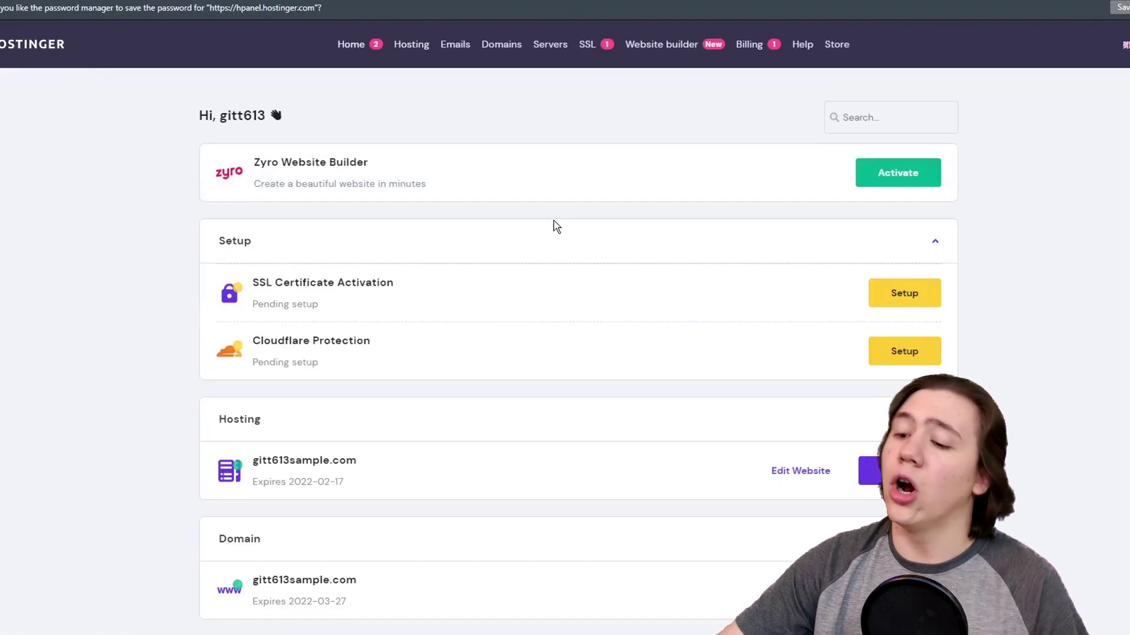
pyautogui.click(900, 471)
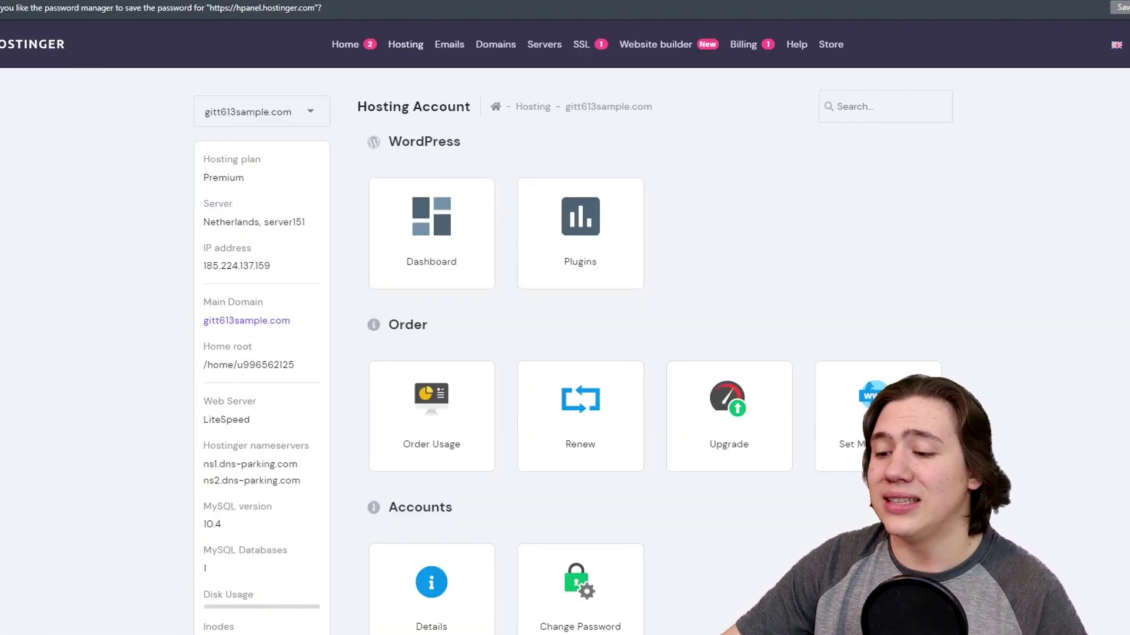
pyautogui.scroll(-7, 718, 407)
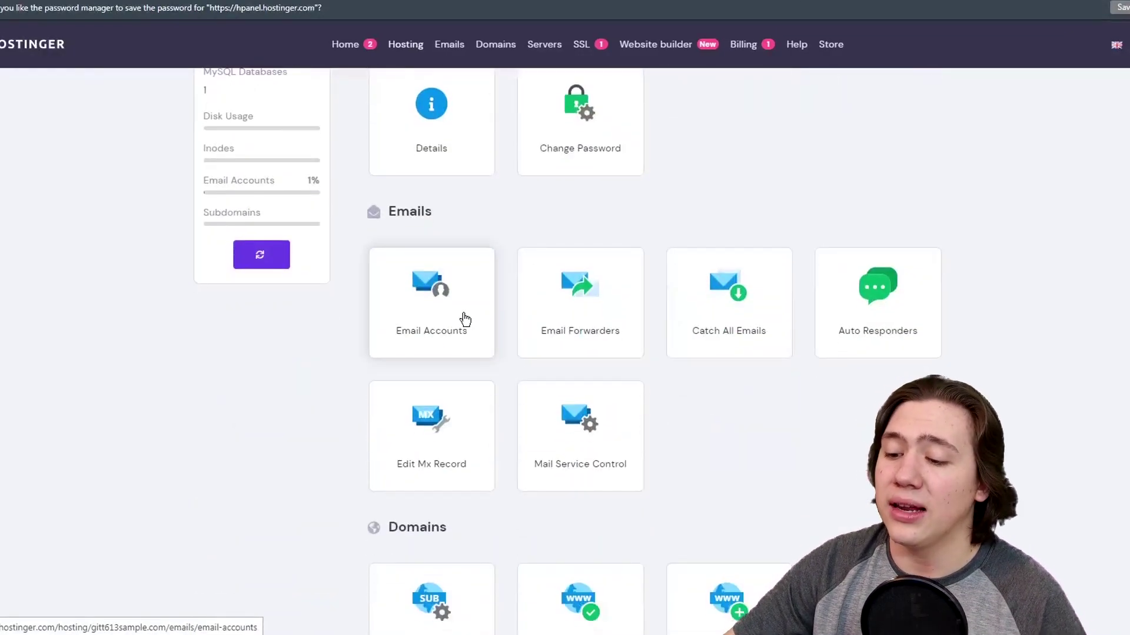
pyautogui.click(464, 320)
pyautogui.scroll(-6, 777, 443)
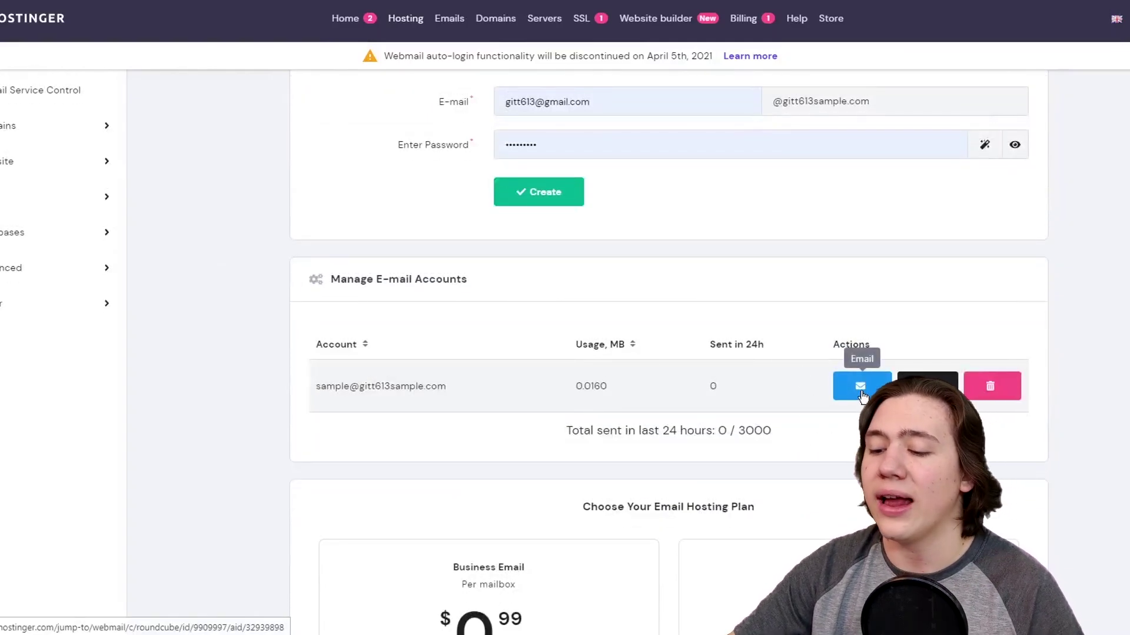
pyautogui.scroll(1, 862, 399)
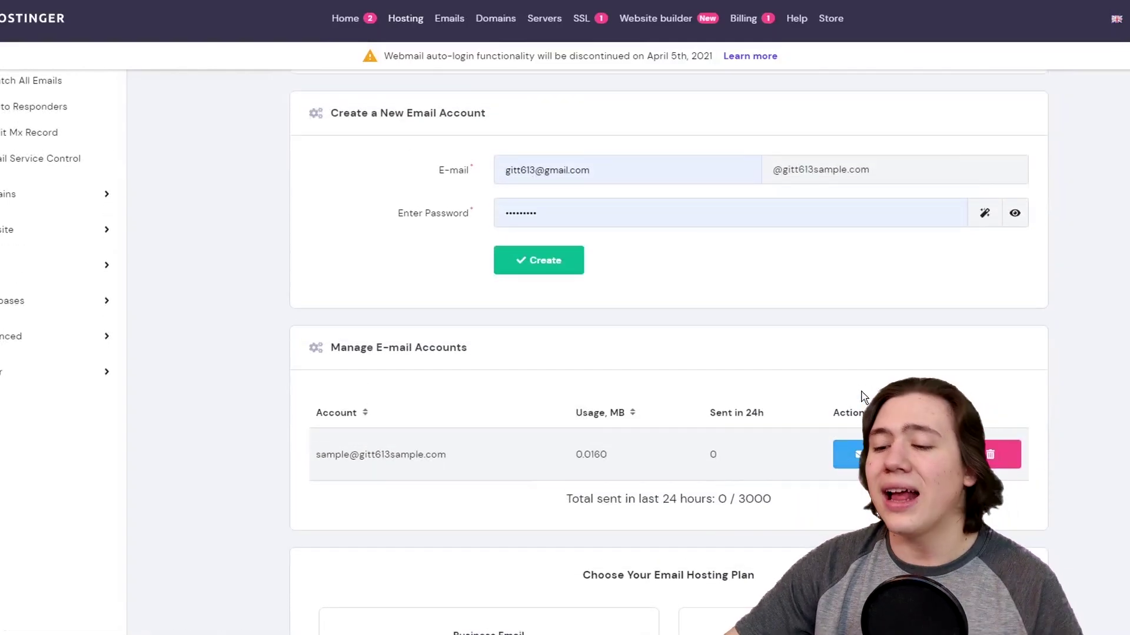